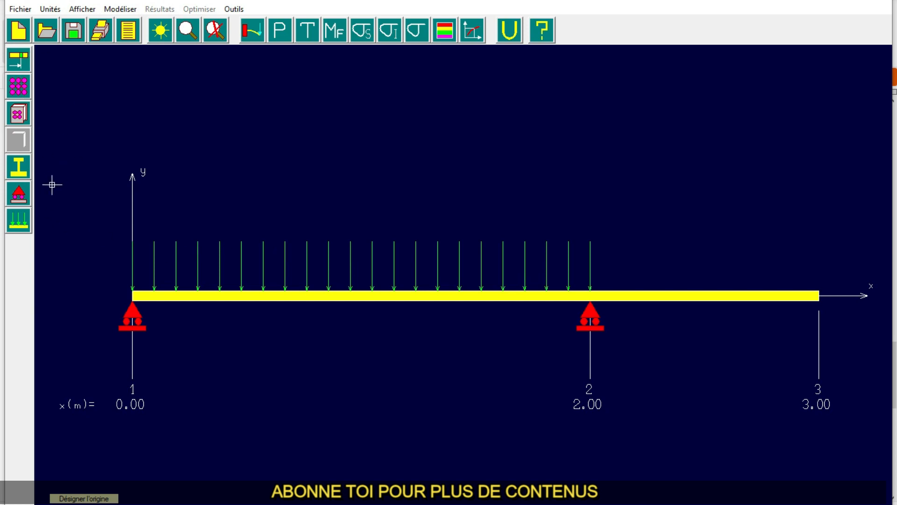
Apply a nodal force with Fy of -100 N and Mz of 0 N.m at node 3 of the beam.
left_click(25, 220)
left_click(50, 76)
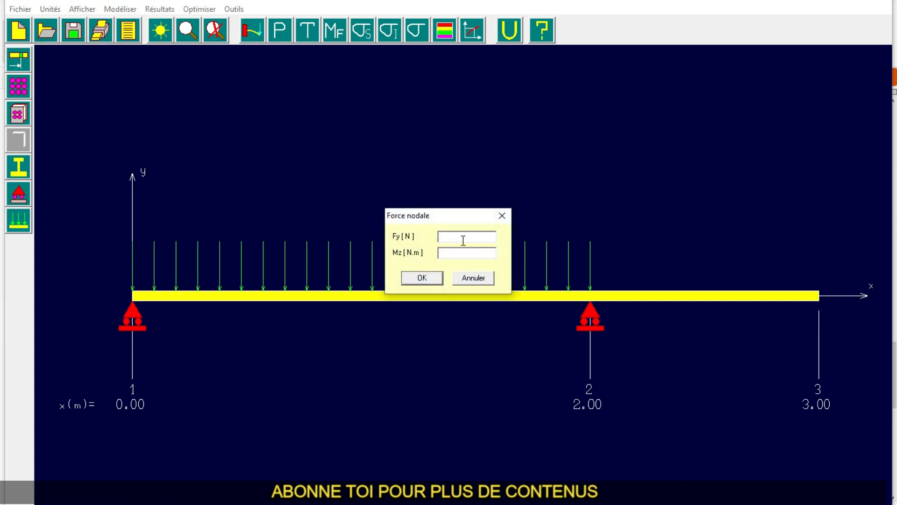
left_click(602, 503)
type("-100")
left_click(447, 254)
type("0")
left_click(434, 279)
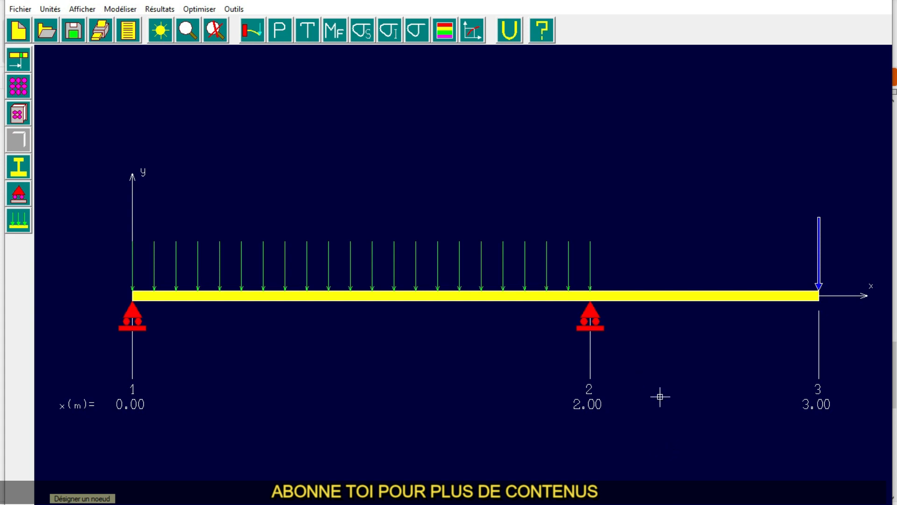
Check the exam figure in the PDF reader, display the beam's shear force diagram, and compare it with the handwritten one in Document(2).pdf.
key("alt+Tab")
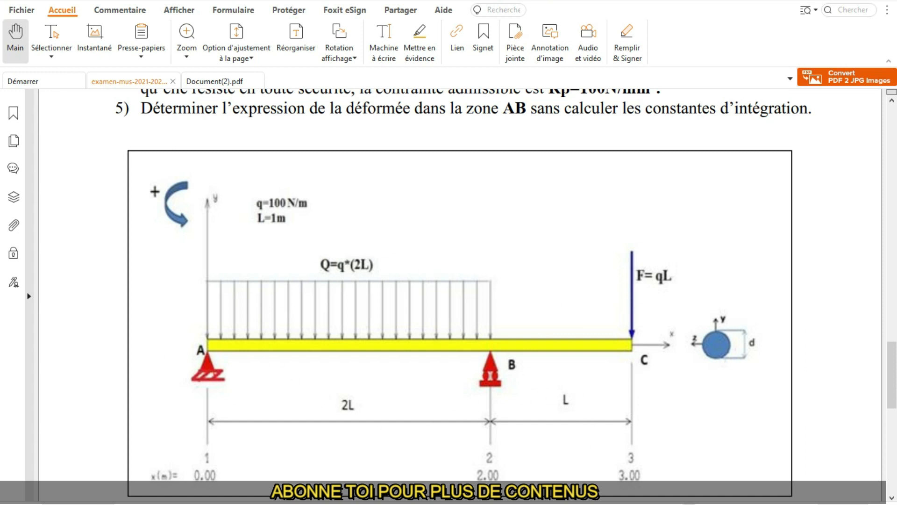
left_click(653, 499)
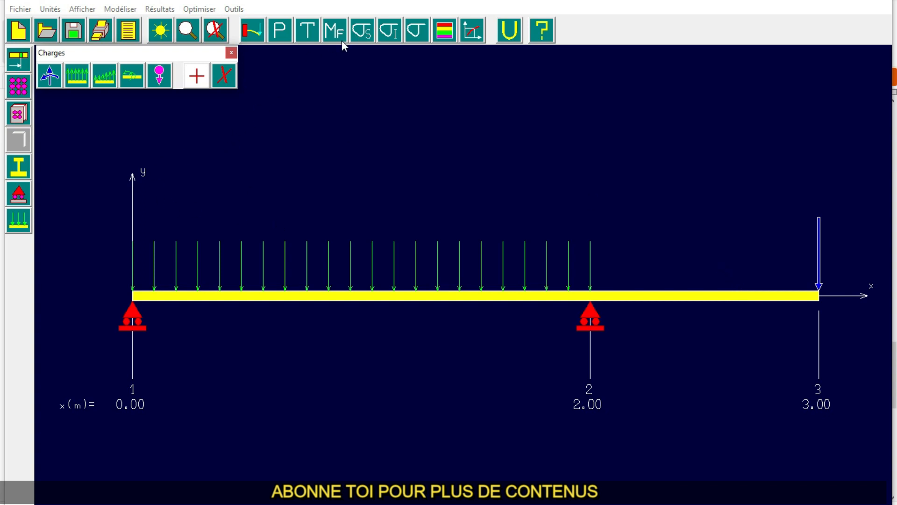
left_click(308, 30)
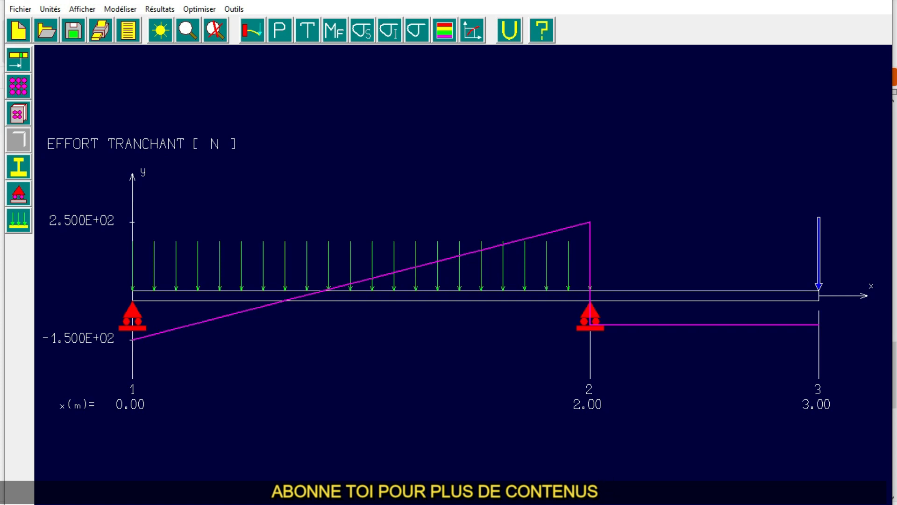
left_click(673, 503)
left_click(234, 78)
scroll(413, 293, "up", 6)
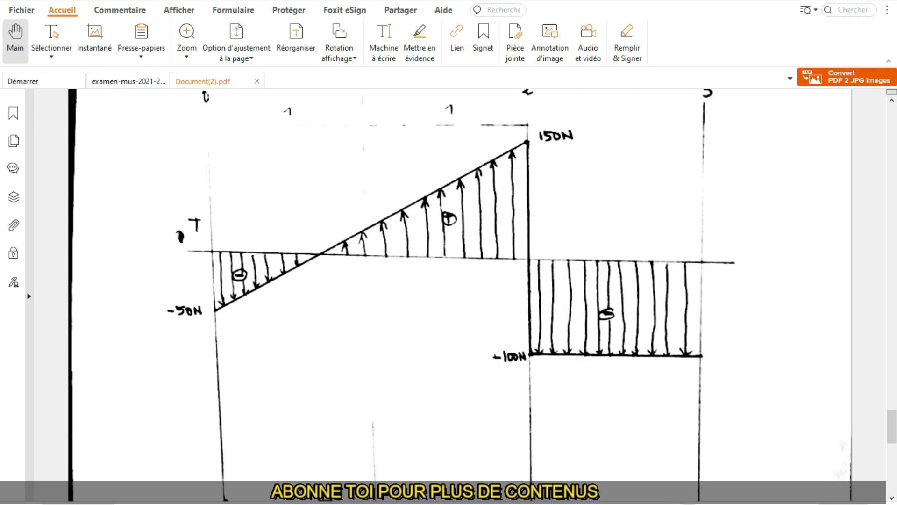
left_click(421, 504)
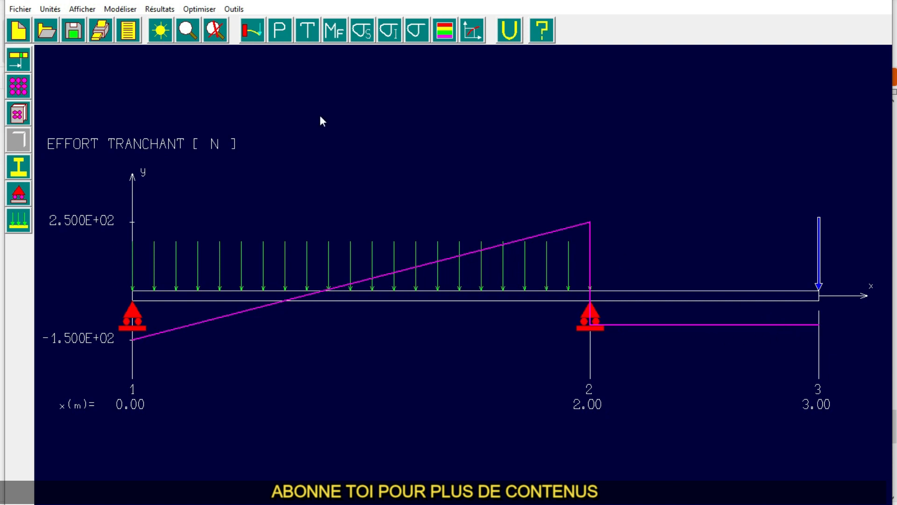
Display the beam's bending moment diagram and compare it with the handwritten moment diagram in Document(2).pdf.
left_click(325, 34)
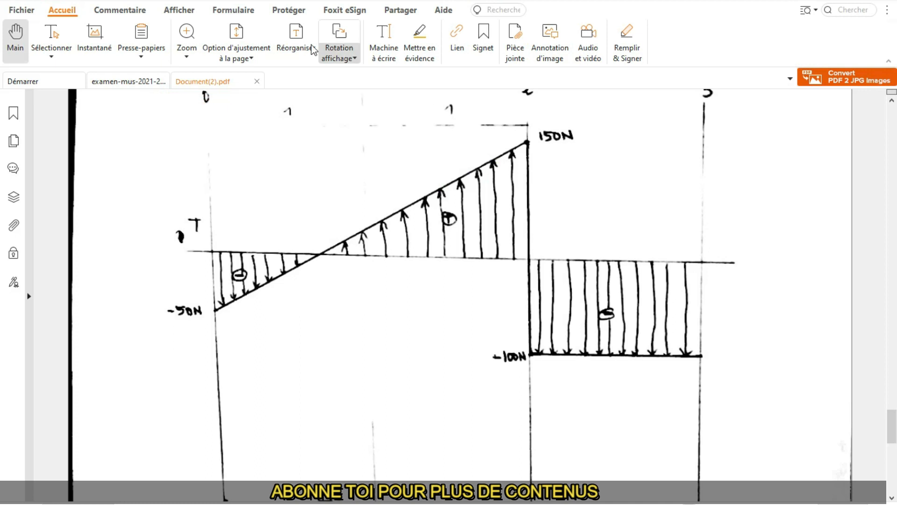
scroll(345, 257, "down", 5)
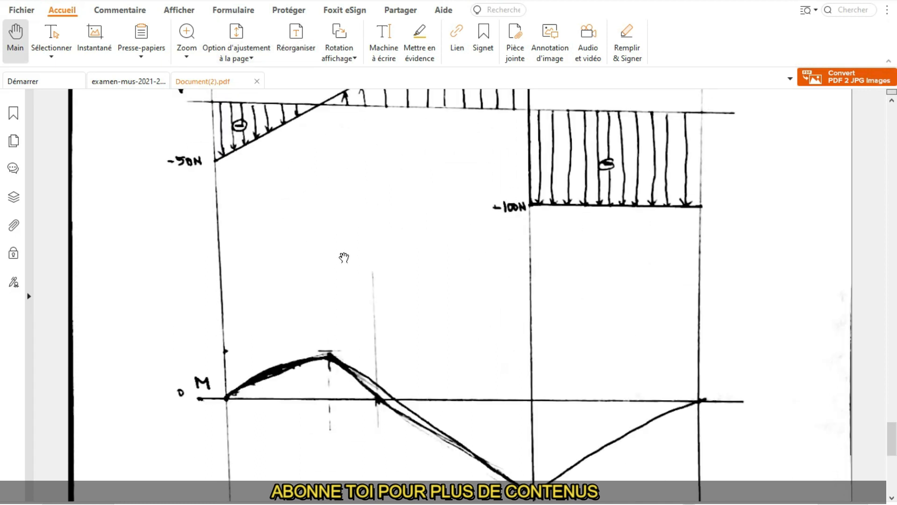
scroll(352, 302, "down", 1)
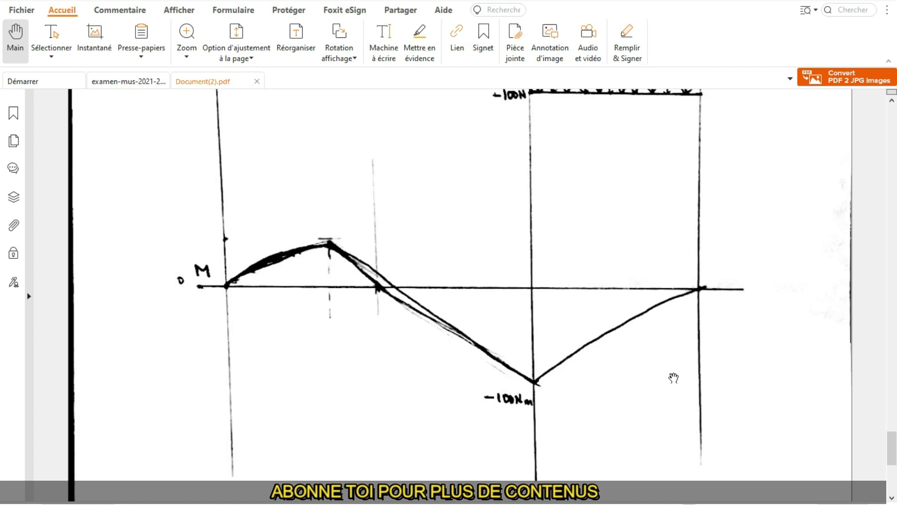
key("alt+Tab")
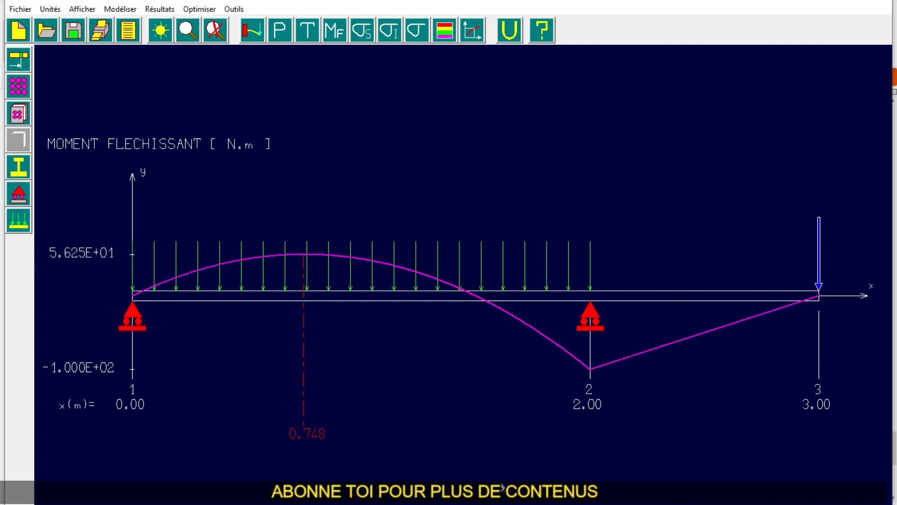
Examine the handwritten moment diagram and the maximum-moment calculation for zone AB in Document(2).pdf.
key("alt+Tab")
scroll(413, 333, "down", 1)
scroll(336, 284, "down", 2)
scroll(334, 281, "down", 1)
scroll(333, 281, "up", 3)
scroll(337, 280, "down", 4)
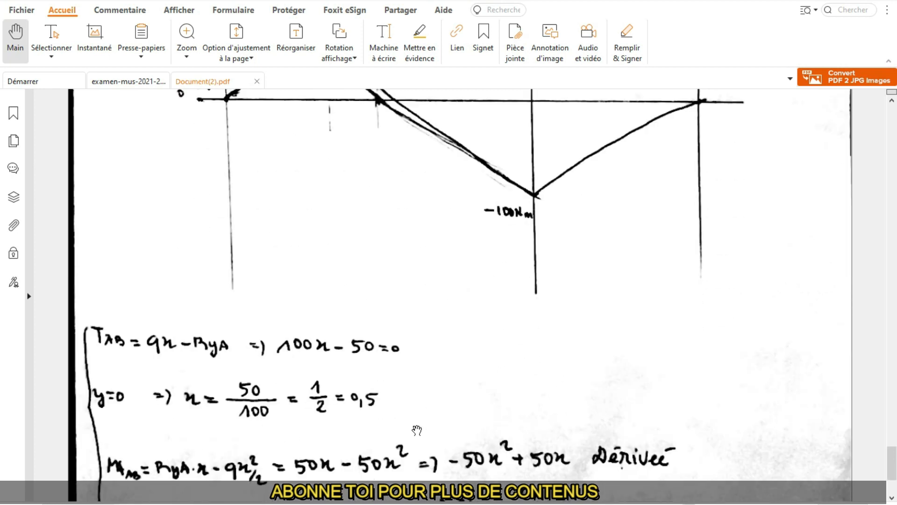
scroll(382, 397, "down", 2)
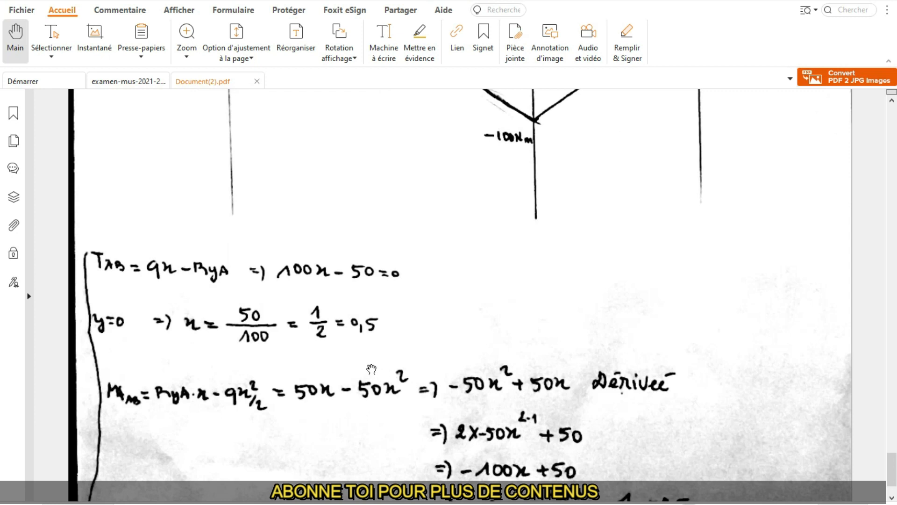
scroll(375, 366, "down", 2)
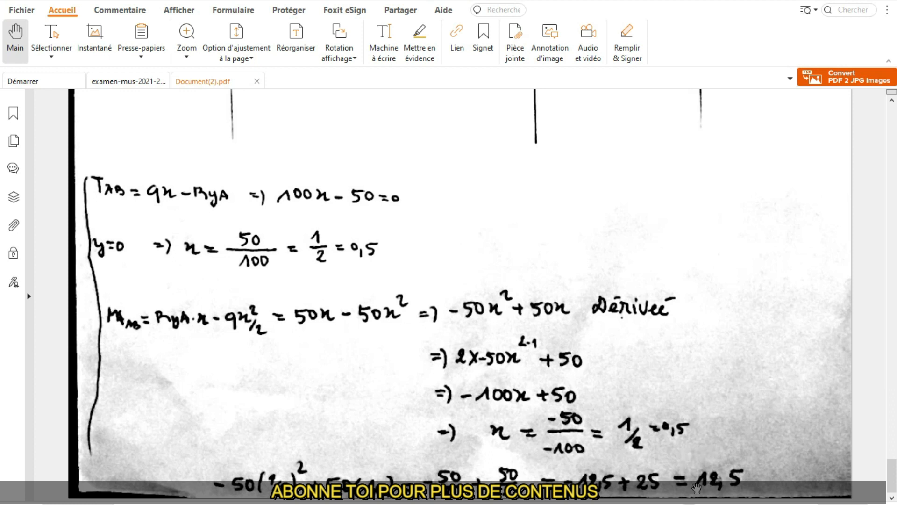
scroll(565, 315, "up", 5)
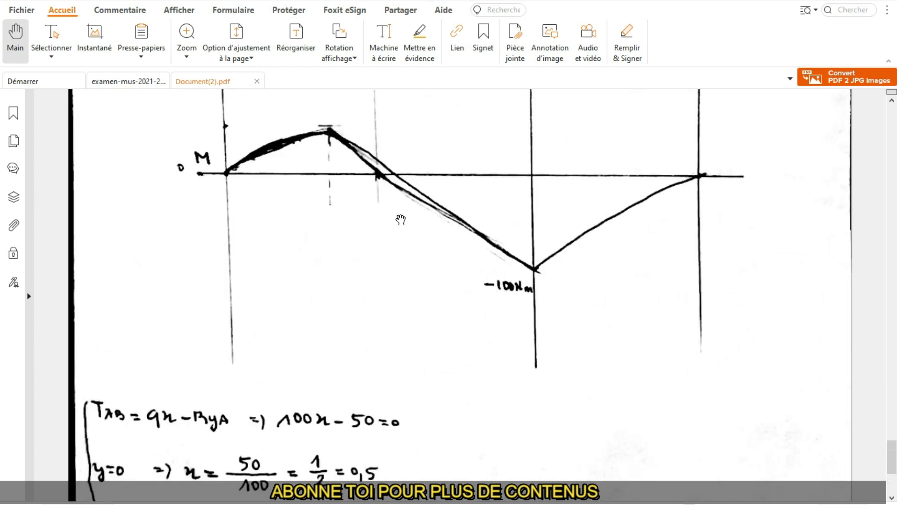
scroll(720, 355, "down", 3)
scroll(719, 355, "down", 3)
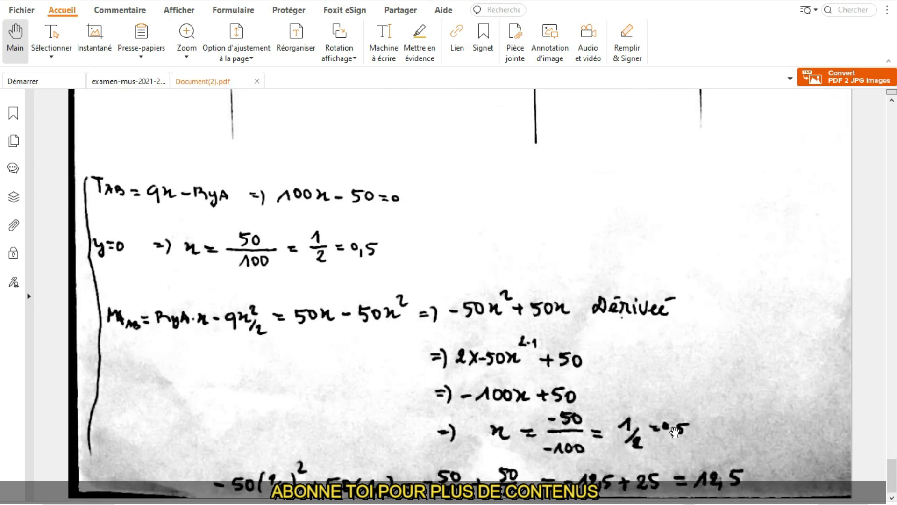
scroll(241, 112, "up", 3)
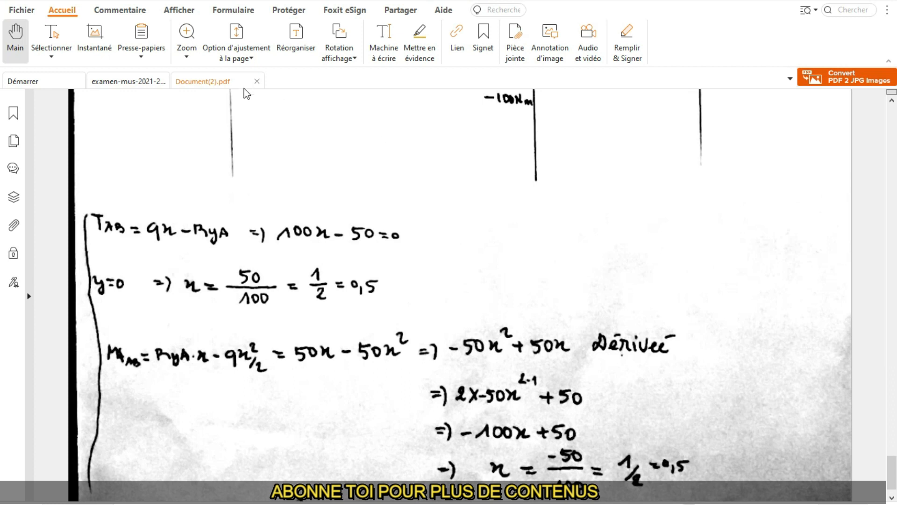
scroll(236, 137, "up", 1)
scroll(341, 145, "up", 2)
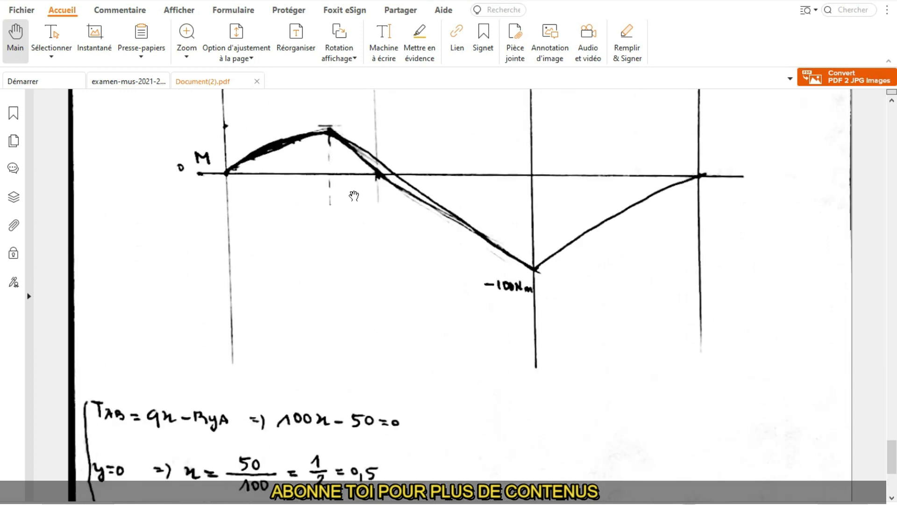
Switch back to RDM and display the normal iso-stress map of the beam.
key("alt+Tab")
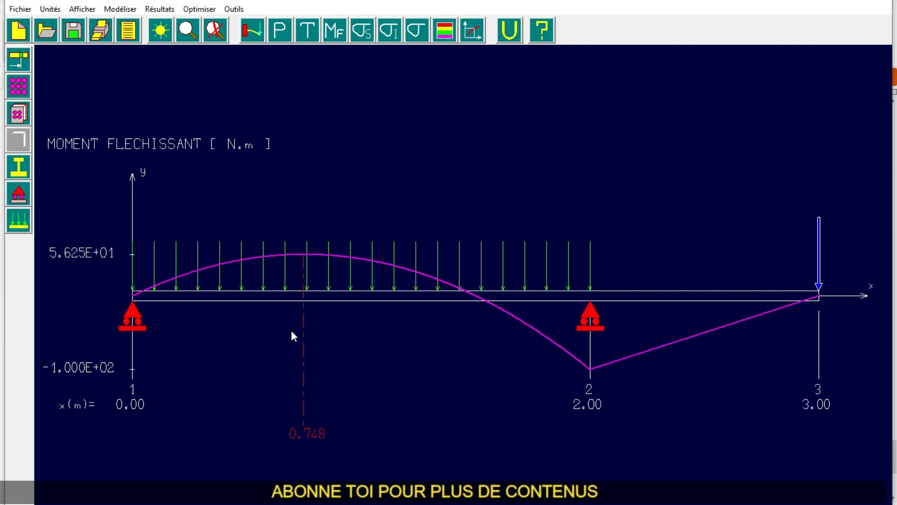
left_click(445, 34)
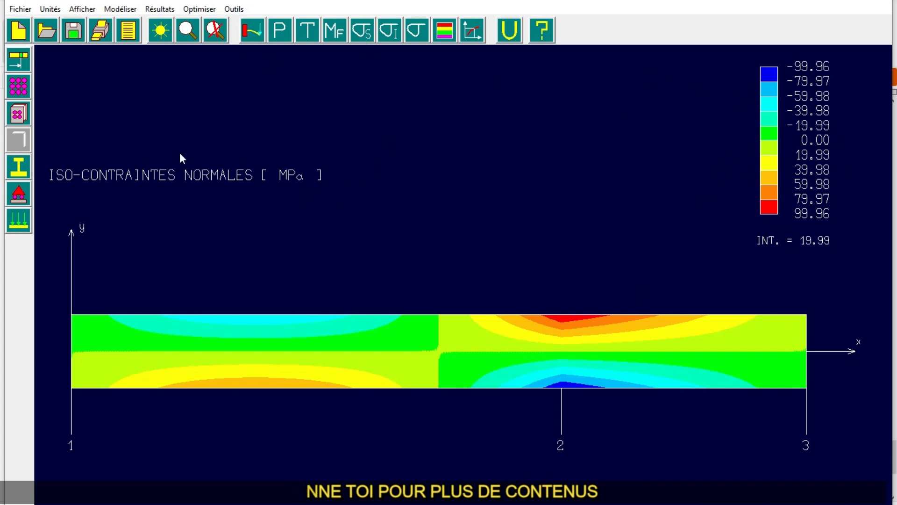
Create a new beam model with 3 nodes located at 0, 2 and 3 m.
left_click(18, 33)
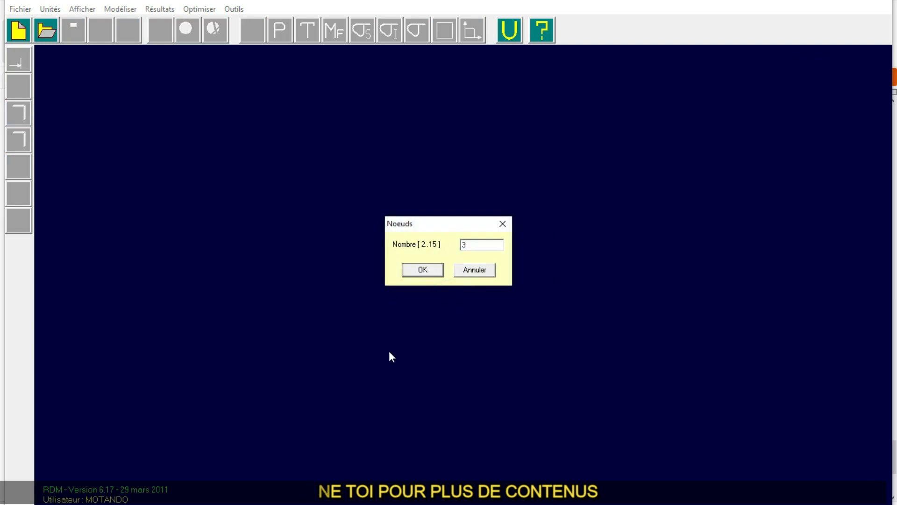
left_click(430, 274)
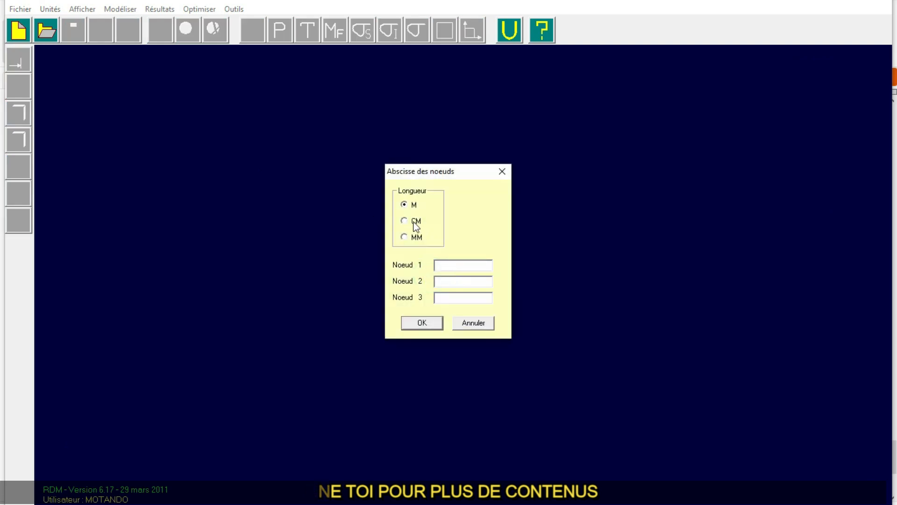
left_click(456, 265)
type("0")
left_click(460, 279)
type("2")
left_click(460, 296)
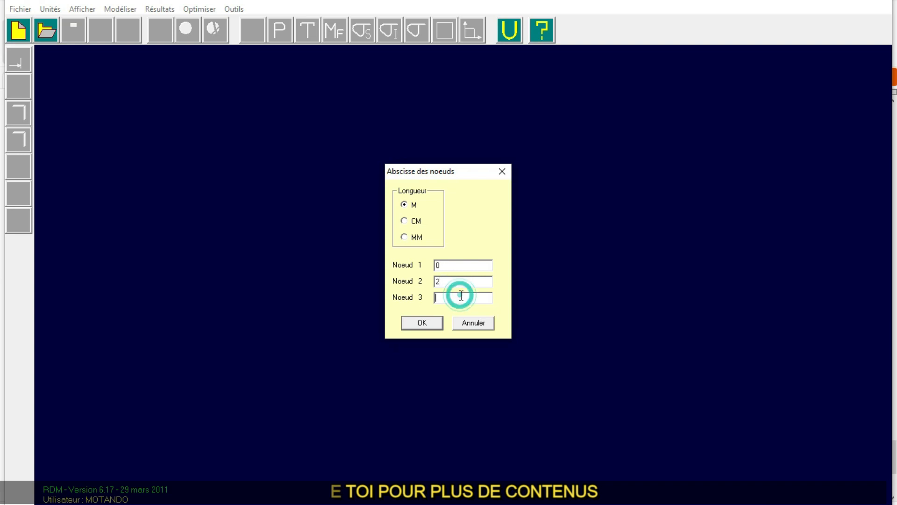
type("3")
left_click(437, 326)
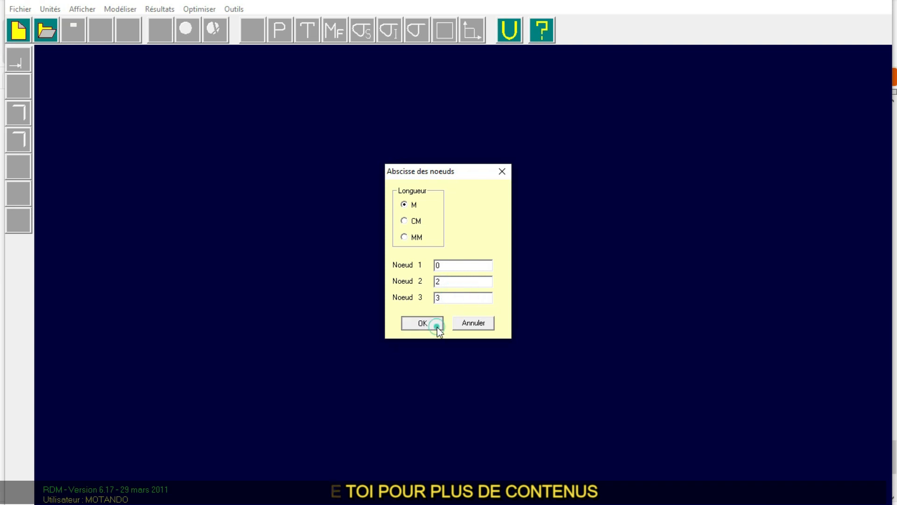
Assign a solid round cross-section with a diameter of 21.68 mm to the beam.
left_click(18, 167)
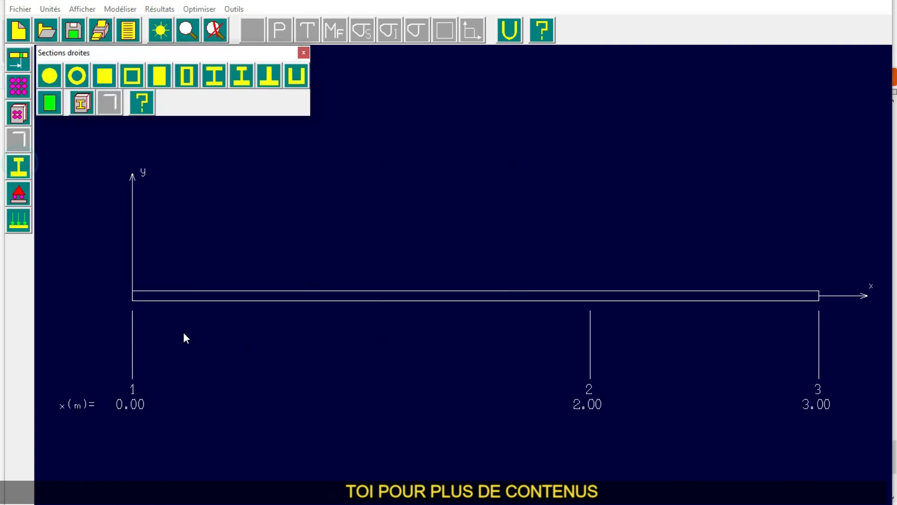
left_click(47, 77)
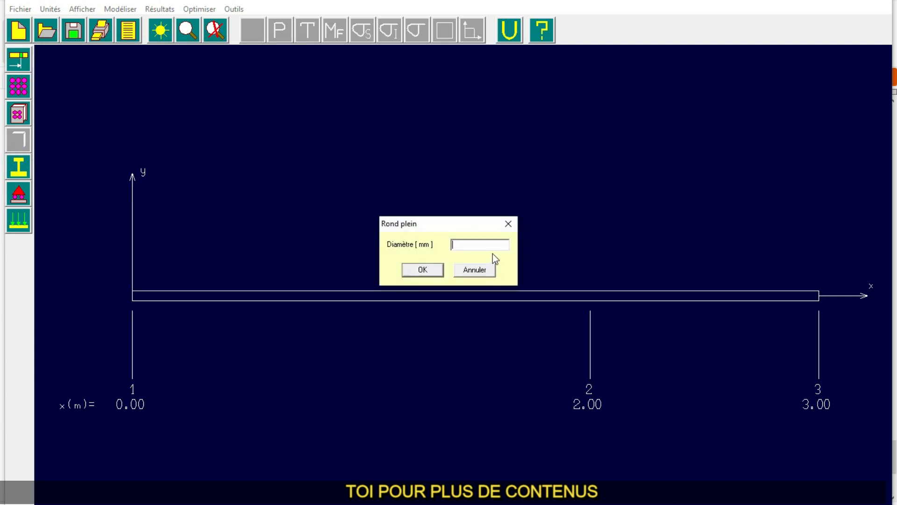
type("21.68")
left_click(425, 268)
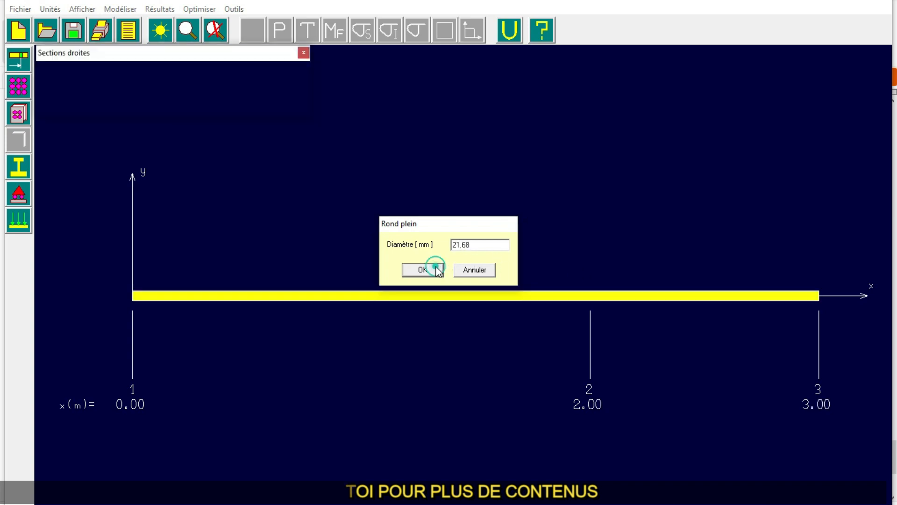
Apply a uniformly distributed load of -100 N/m from node 1 to node 2.
left_click(18, 220)
left_click(85, 82)
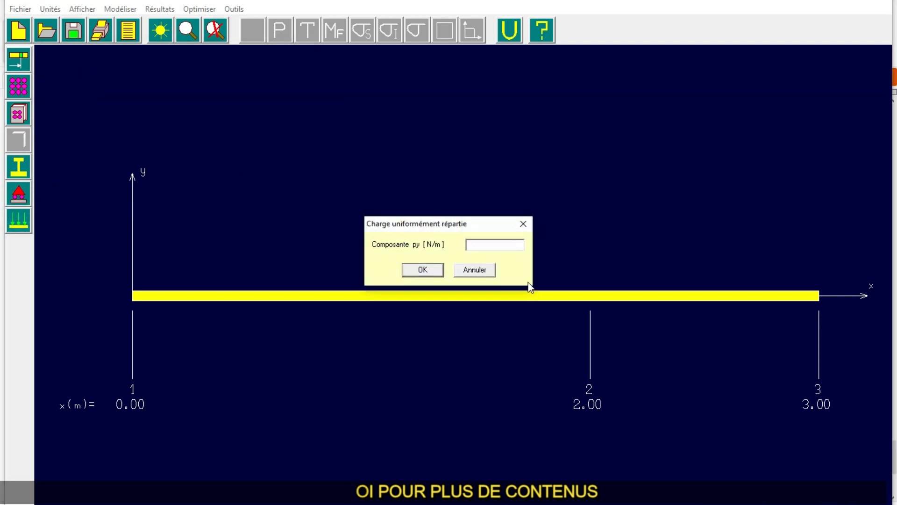
type("-100")
left_click(422, 269)
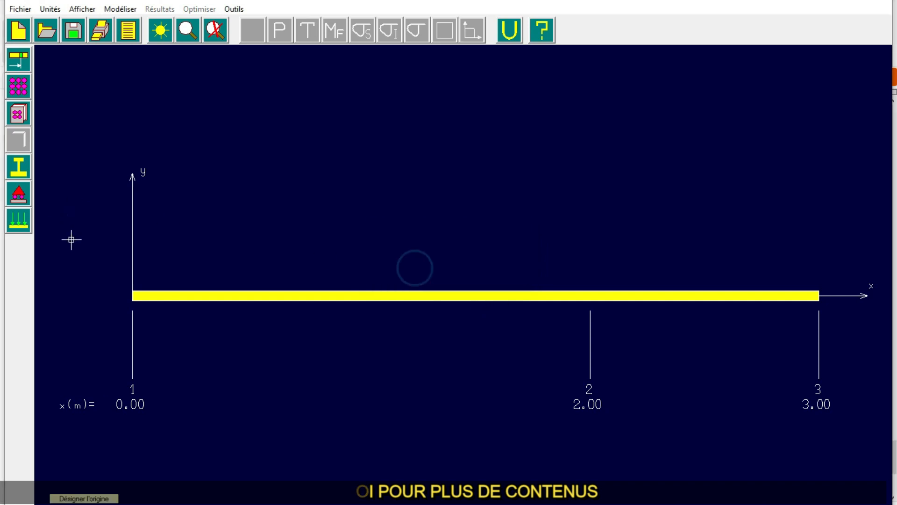
left_click(129, 291)
left_click(591, 279)
Place simple roller supports at nodes 1 and 2 of the beam.
left_click(21, 193)
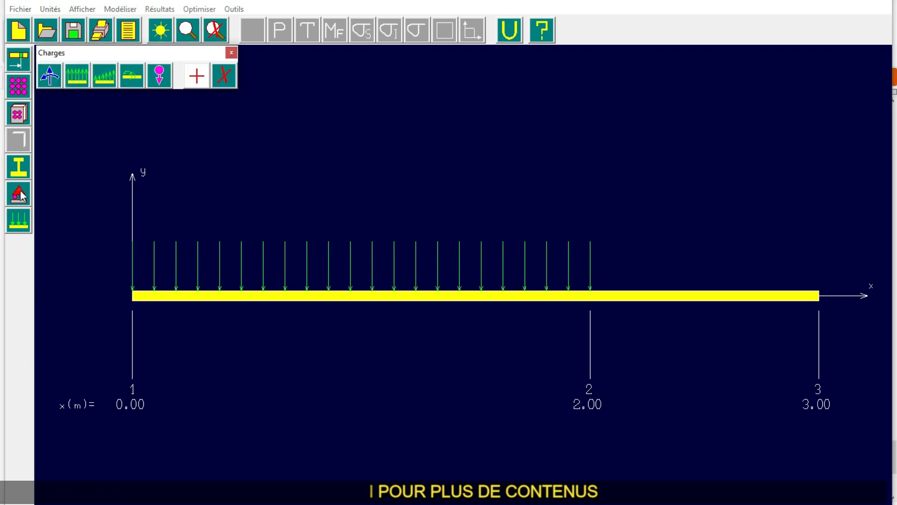
left_click(18, 194)
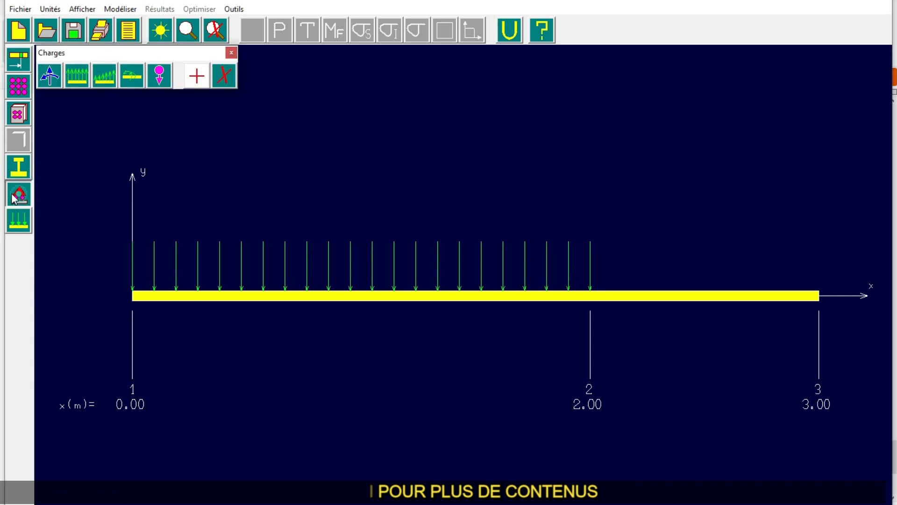
left_click(77, 77)
left_click(133, 310)
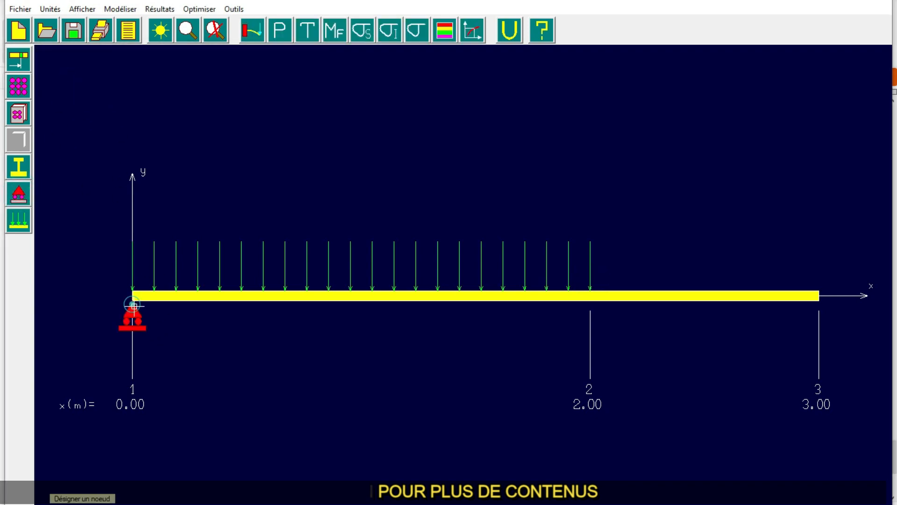
left_click(589, 310)
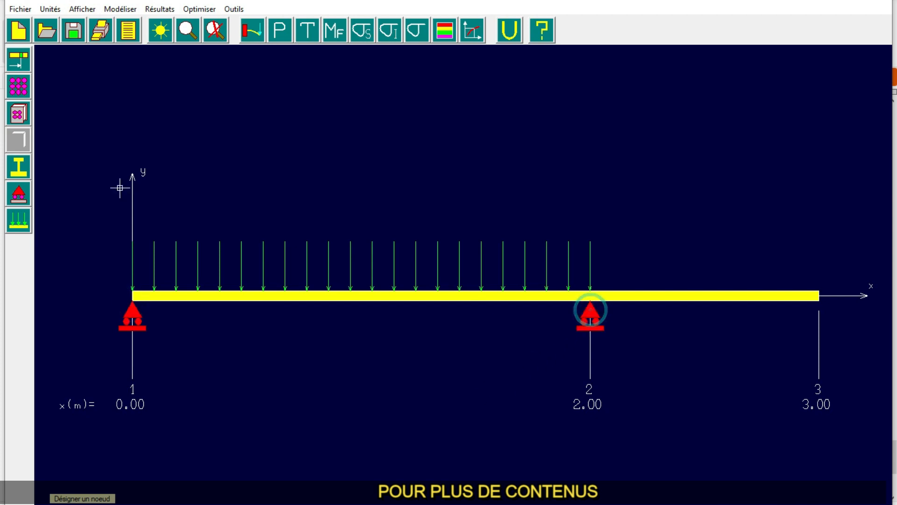
Add a nodal force at node 3 of the rebuilt beam, with Fy -100 N and Mz 0 N.m.
left_click(15, 221)
left_click(20, 217)
left_click(46, 78)
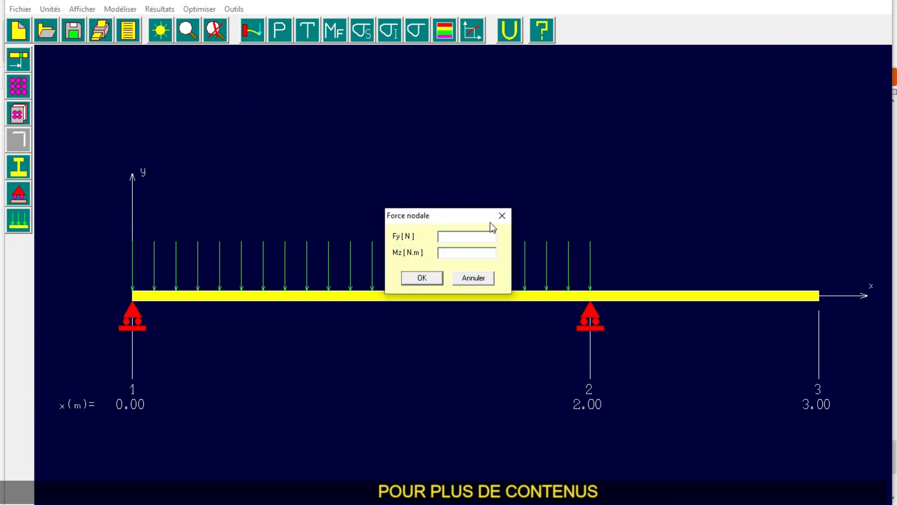
type("-100")
left_click(444, 254)
type("0")
left_click(416, 278)
left_click(814, 280)
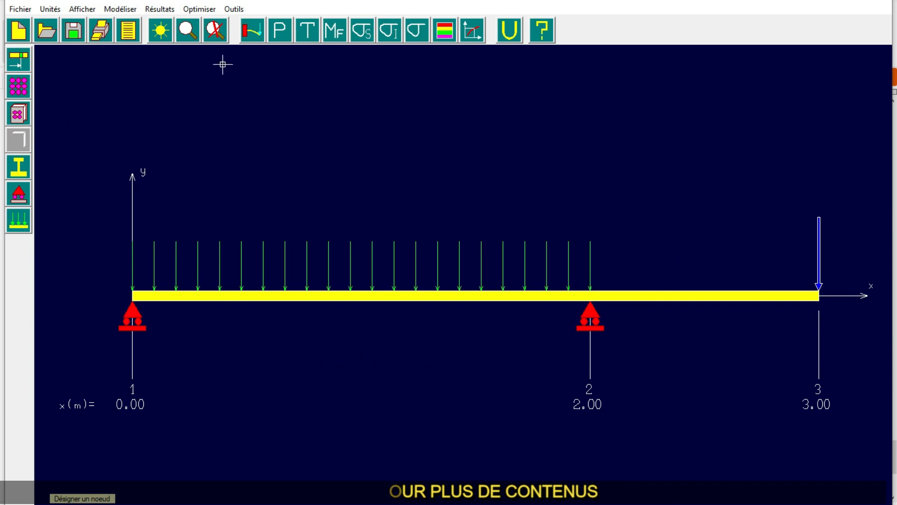
Display the beam's shear force diagram, followed by its bending moment diagram.
left_click(301, 31)
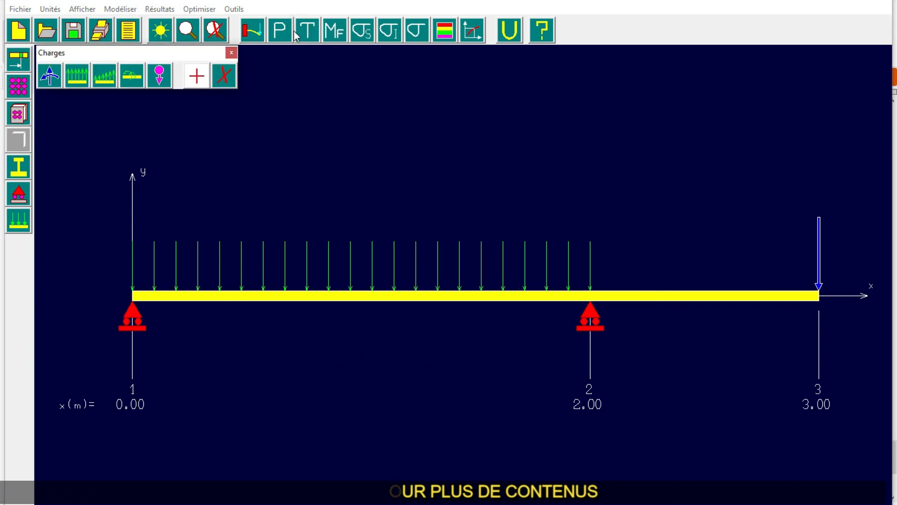
left_click(313, 29)
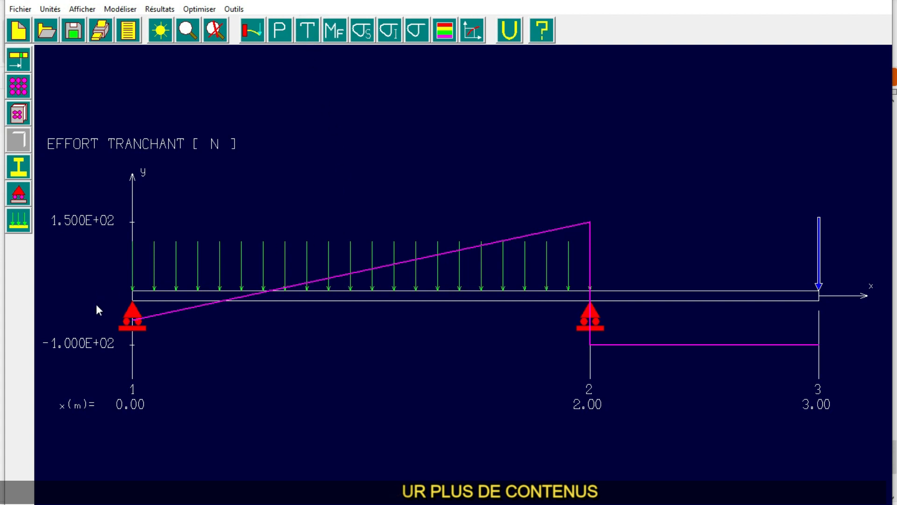
left_click(333, 30)
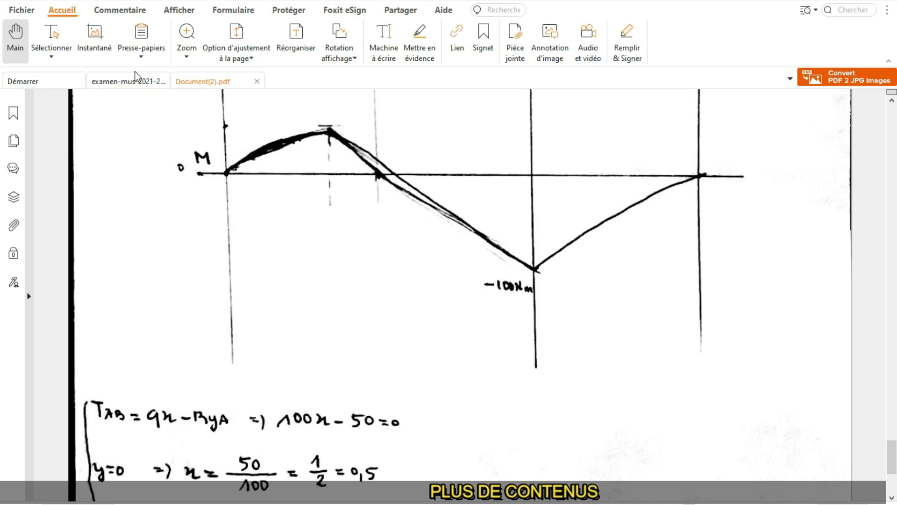
Check the exam's beam figure and the handwritten AB-zone moment derivation, and return to the bending moment diagram in RDM.
left_click(133, 75)
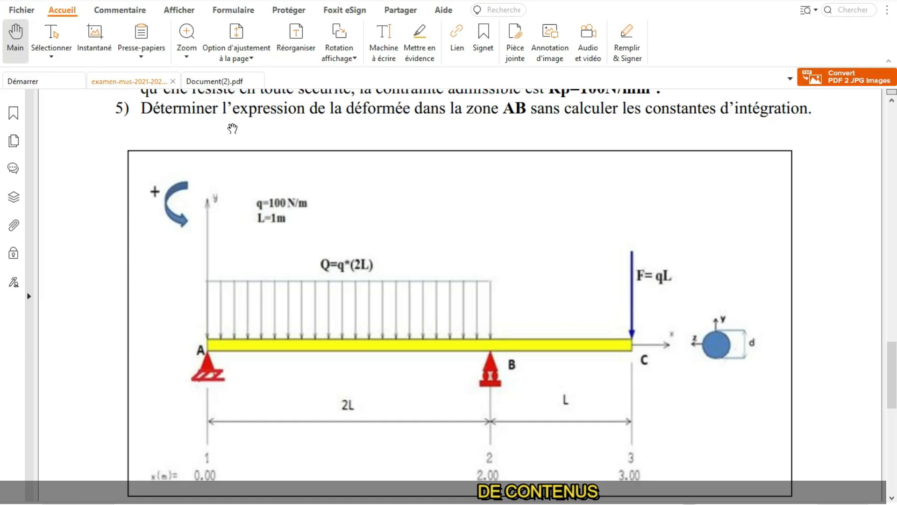
left_click(225, 83)
scroll(320, 284, "down", 5)
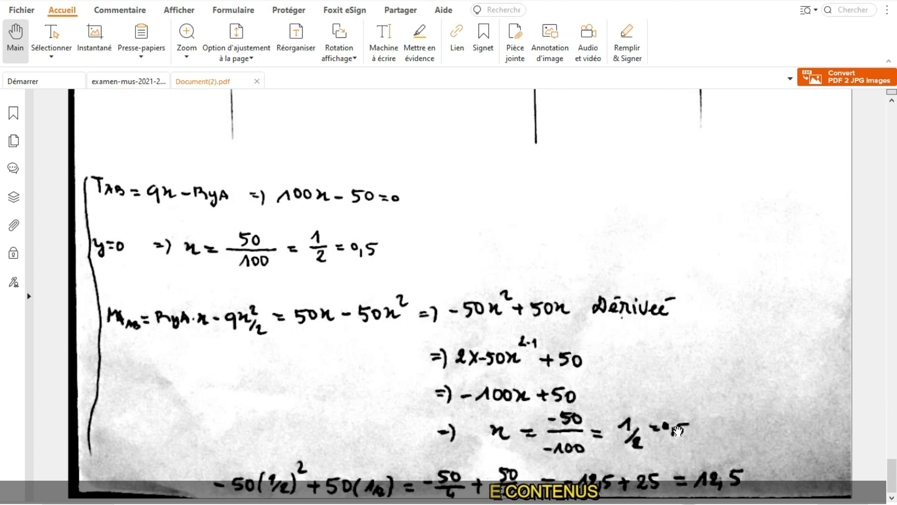
left_click(617, 504)
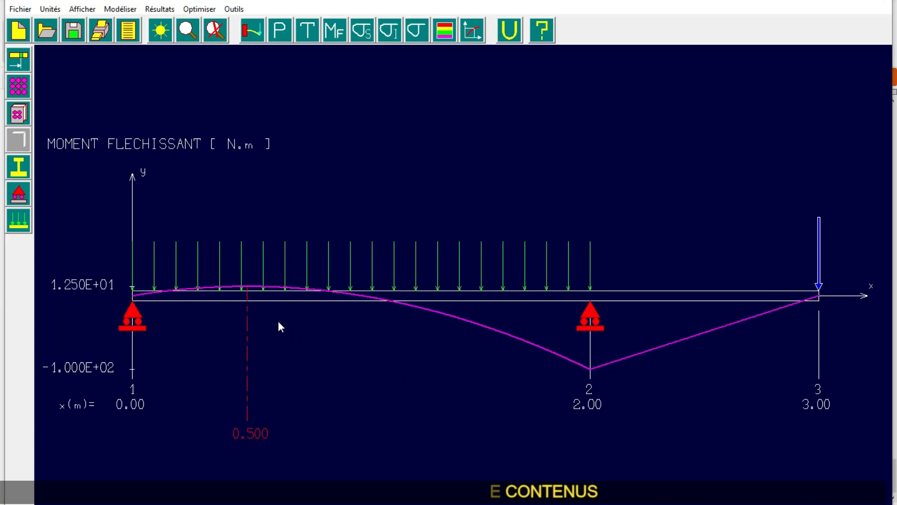